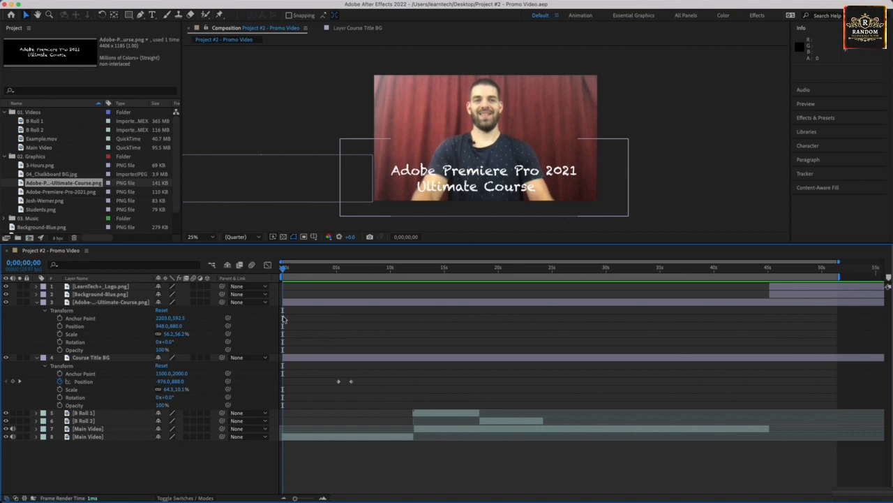
- Enable opacity keyframing on the Adobe Premiere Pro 2021 Ultimate Course title layer at 0;00;00;00 and set its opacity to 0%
click(60, 350)
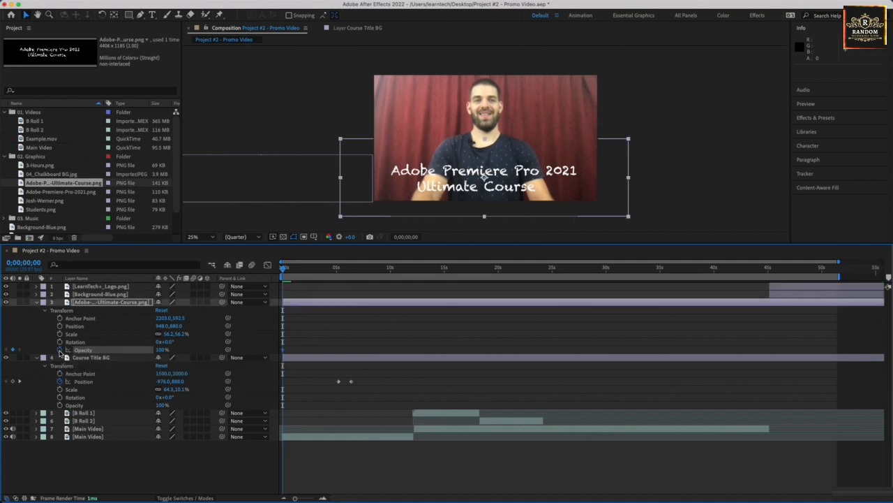
click(162, 350)
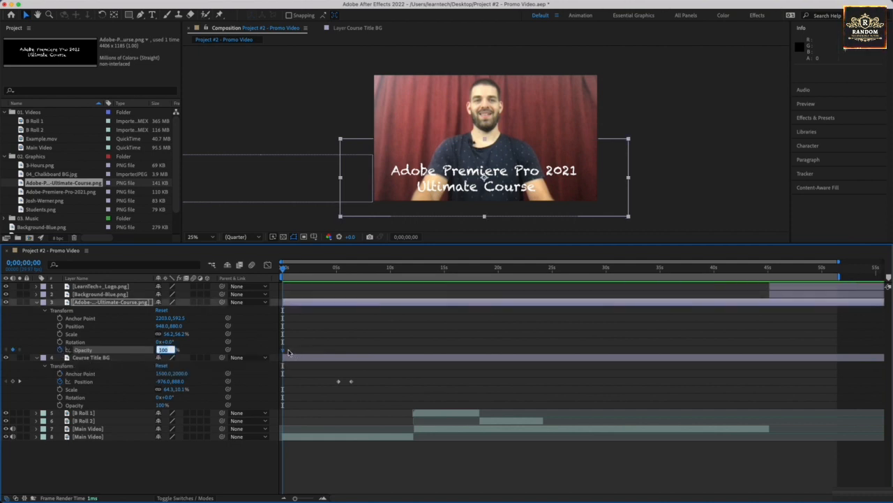
text(0)
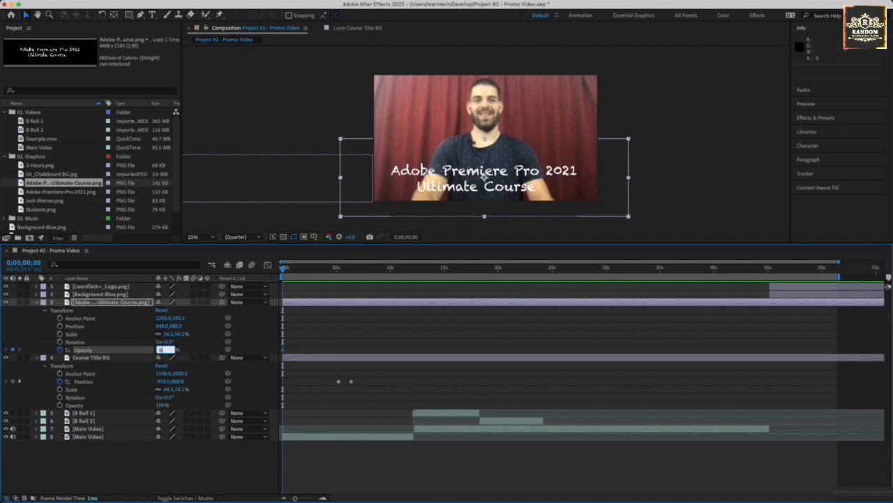
key(Return)
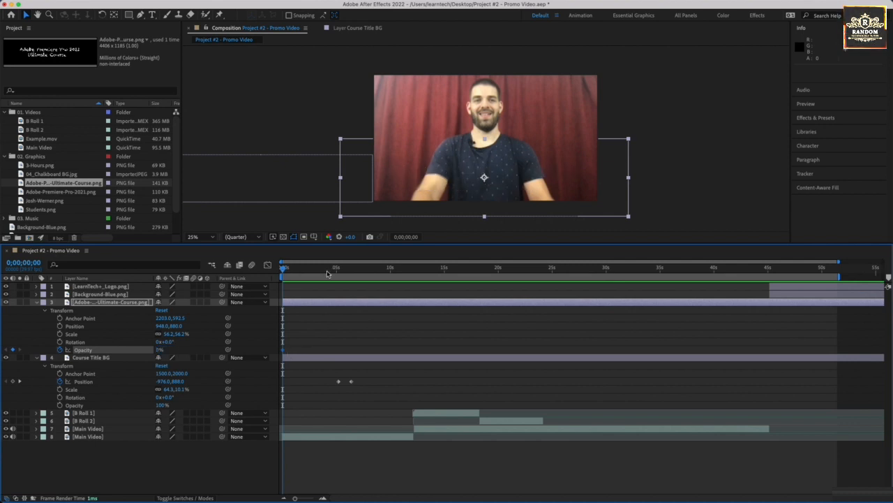
- Add an opacity keyframe of 100% to the course title layer at 0;00;06;14
drag(328, 274, 352, 272)
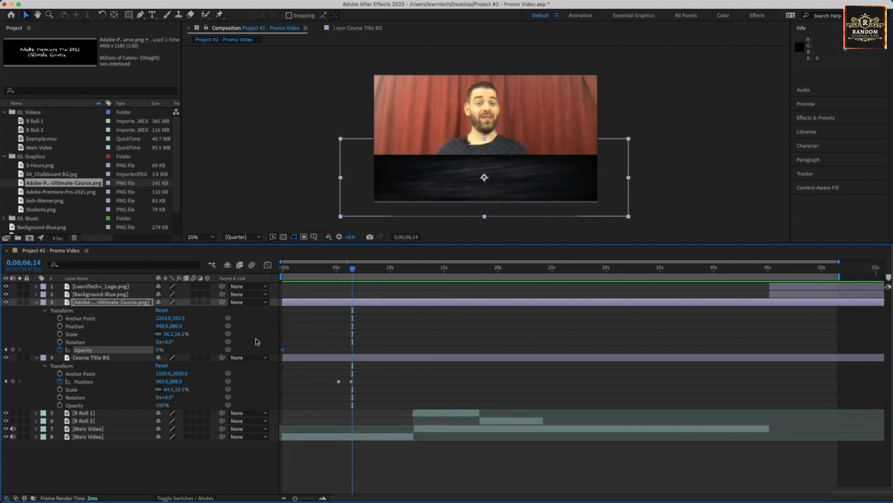
click(160, 352)
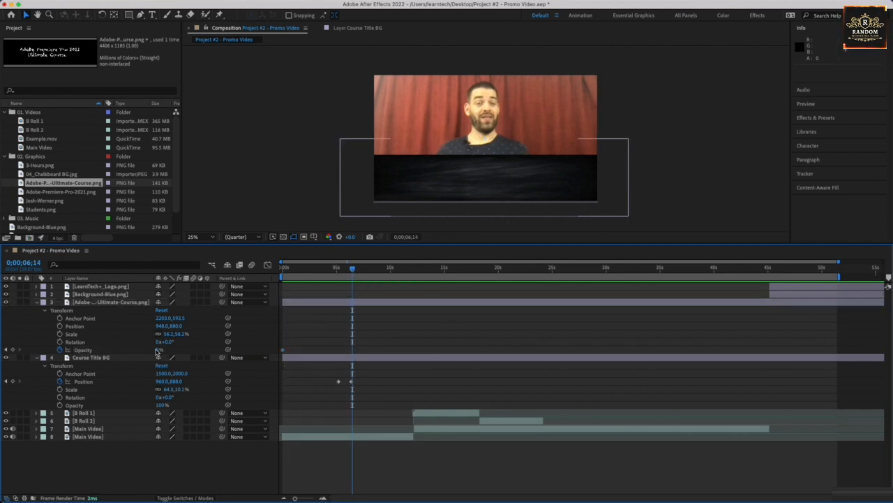
click(160, 350)
text(100)
key(Return)
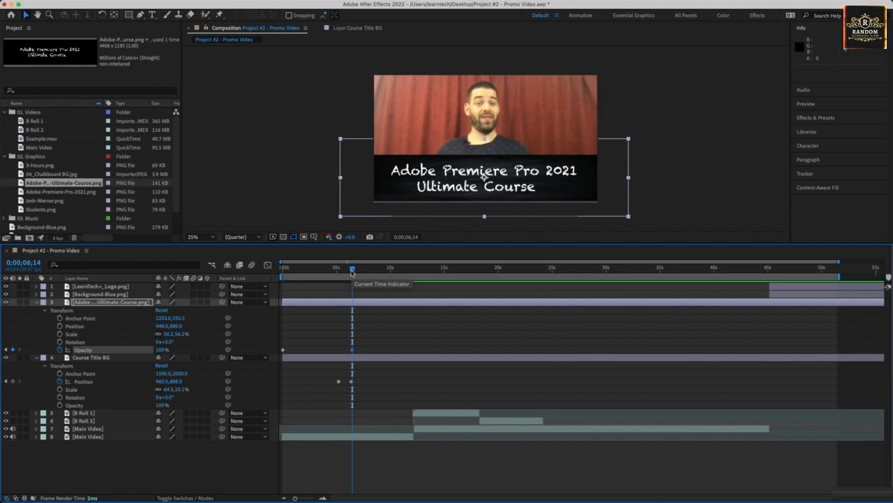
- Play ahead to 0;00;09;14 and set the course title layer's opacity to 0% there
key(space)
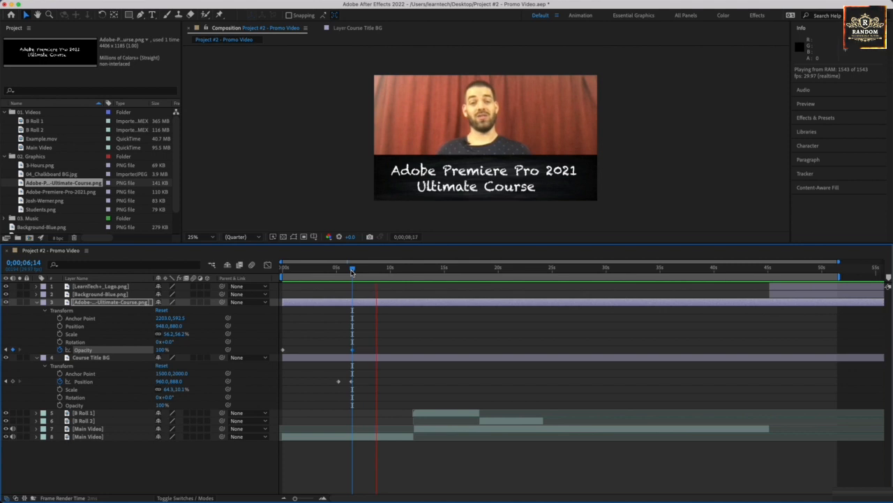
key(space)
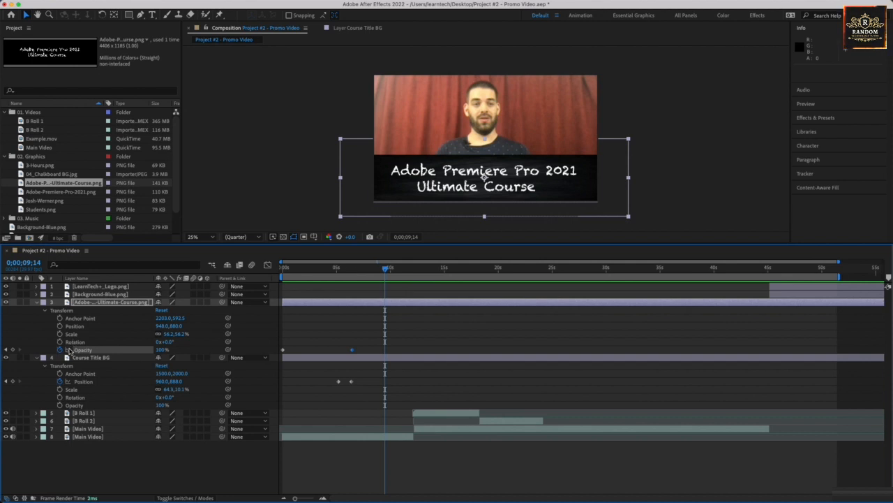
click(162, 349)
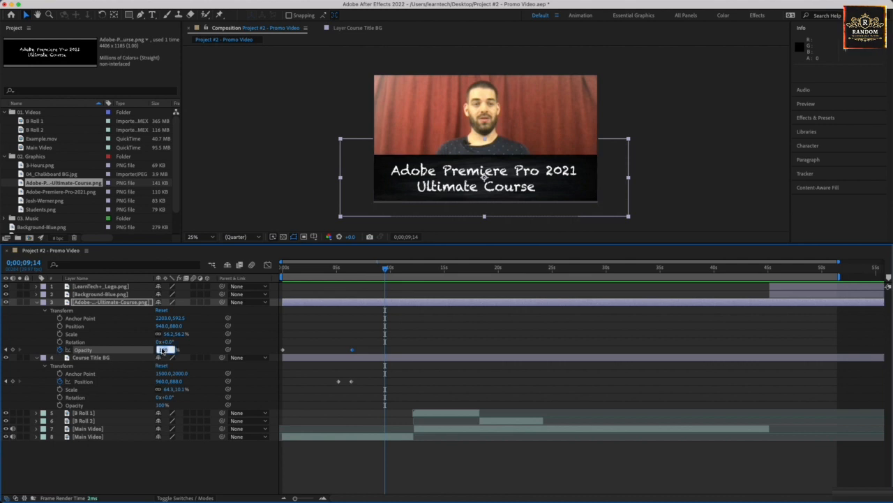
text(0)
key(Return)
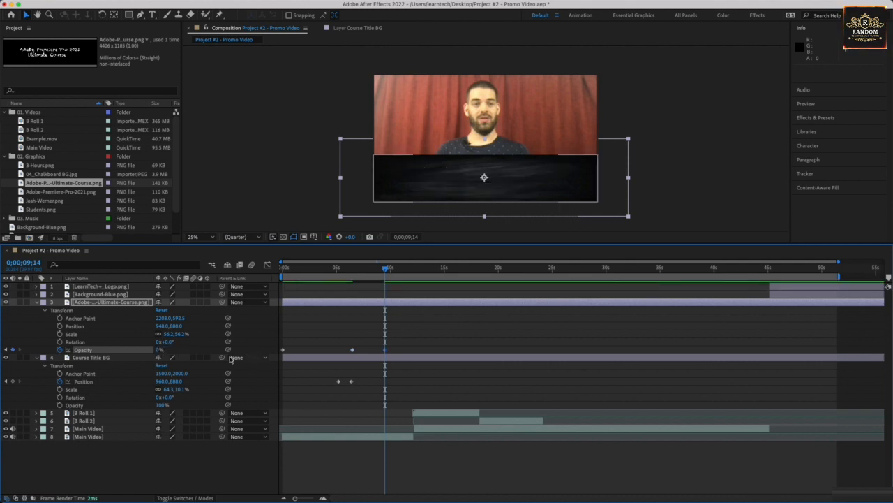
- Review the course title's fade by playing on and checking each opacity keyframe in the timeline, and save the project
key(space)
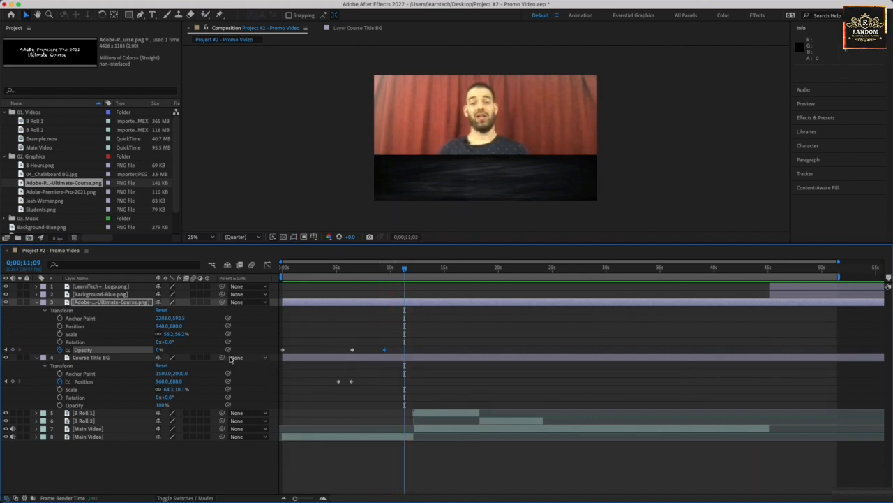
key(space)
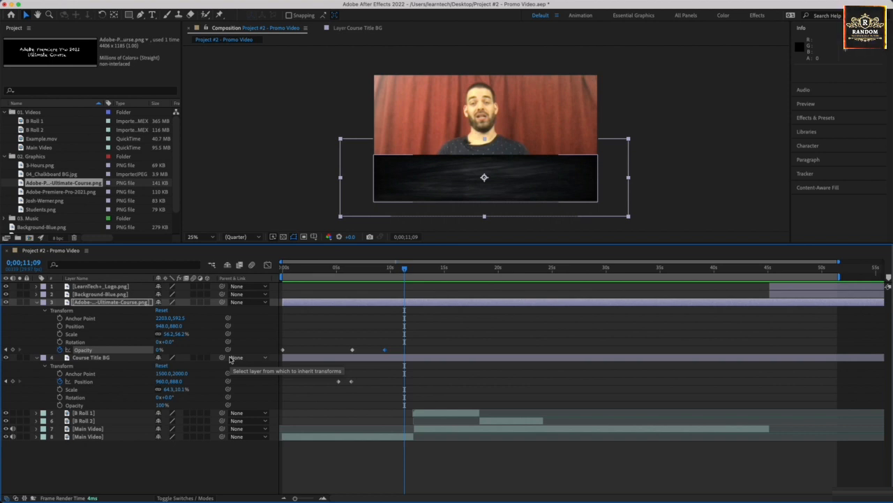
click(284, 350)
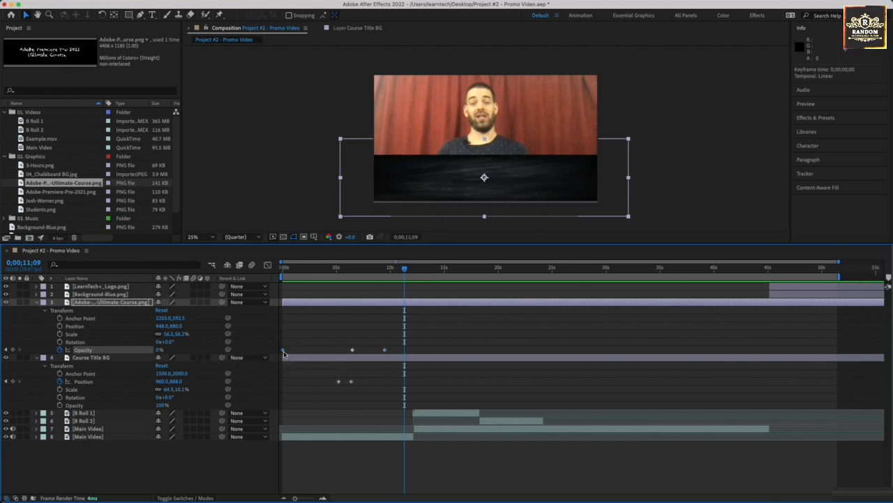
click(353, 351)
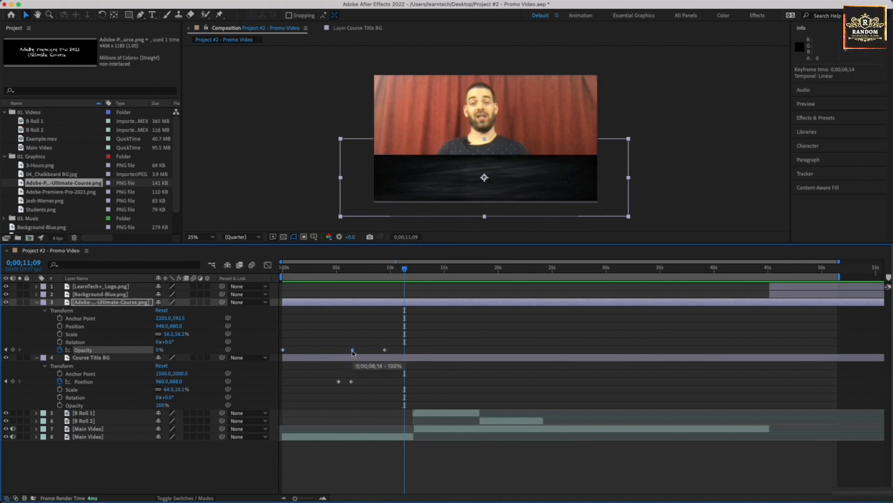
click(345, 269)
drag(345, 270, 352, 269)
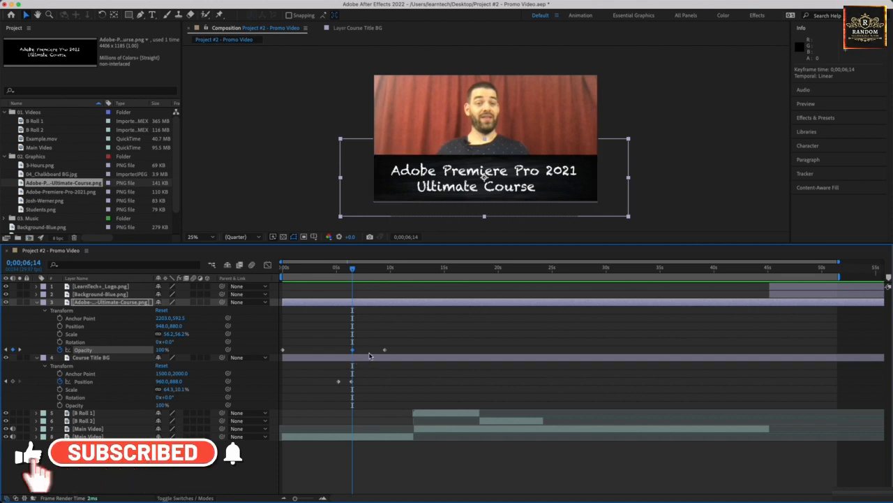
drag(352, 271, 386, 274)
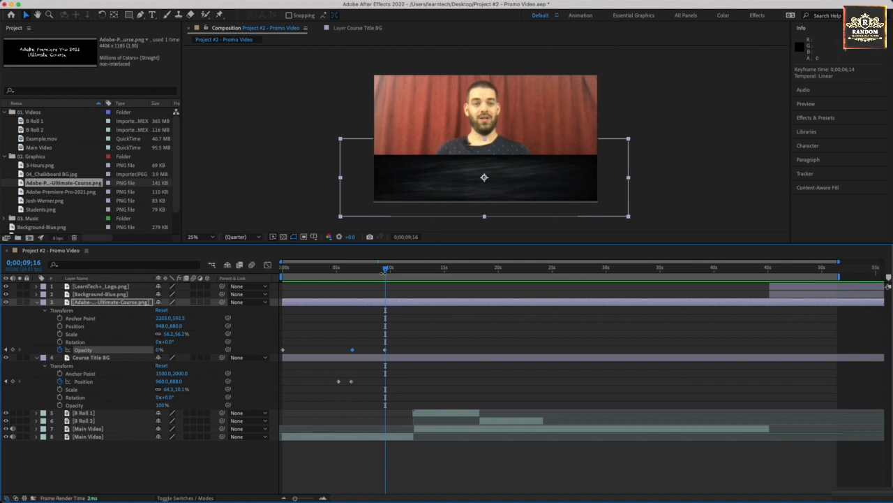
key(super+s)
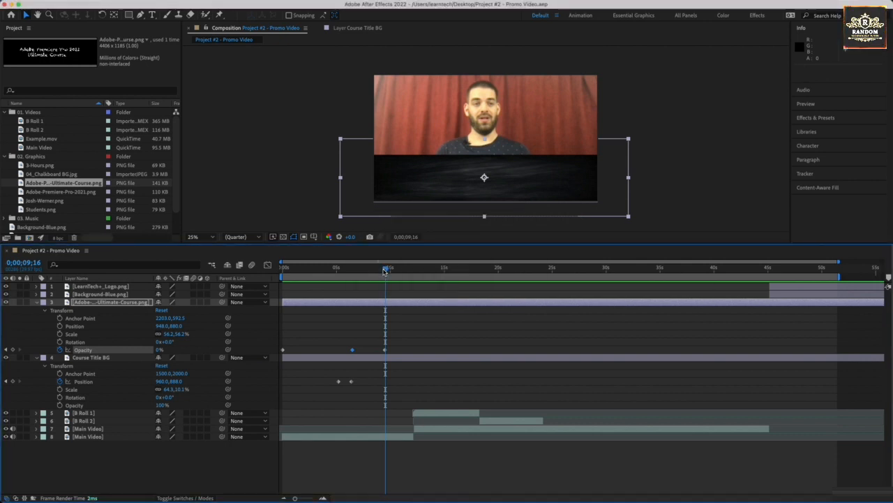
- Preview the composition from the beginning to check how early the title starts fading in relative to its first opacity keyframe
key(space)
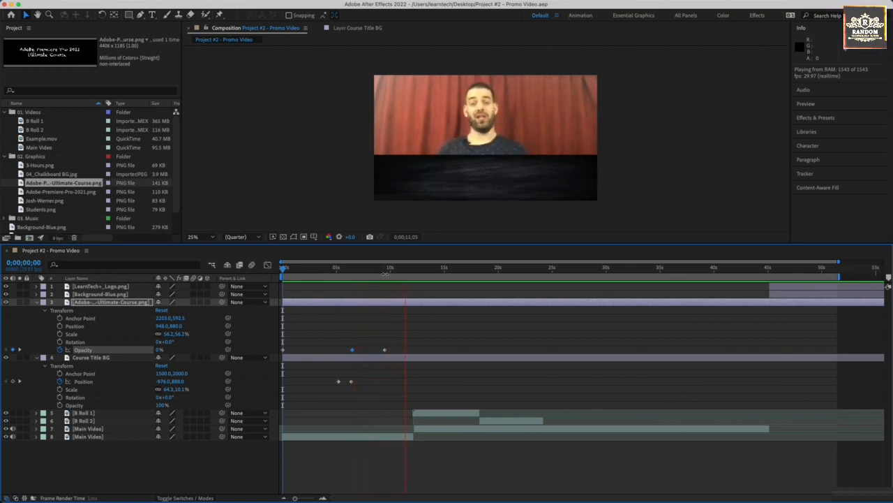
key(space)
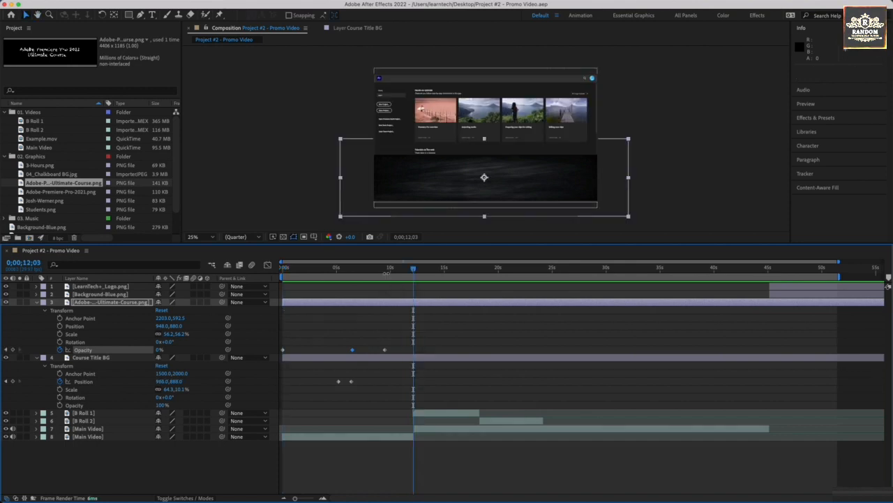
drag(390, 273, 282, 277)
click(282, 349)
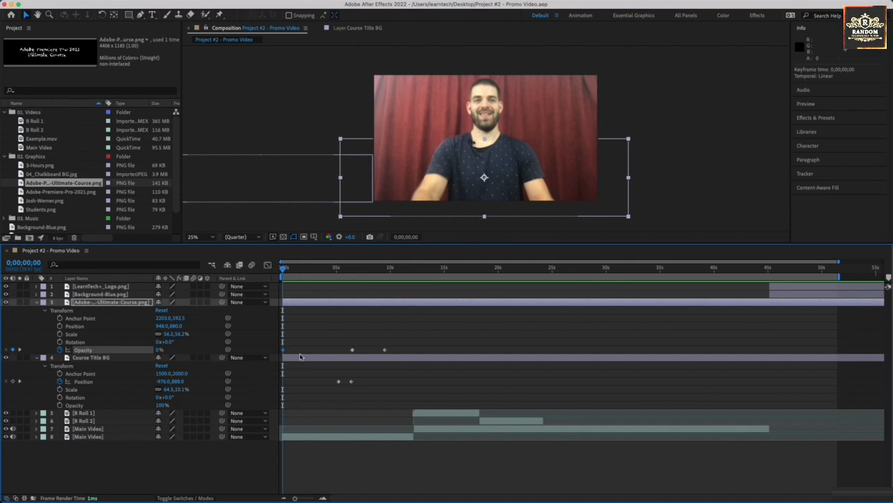
key(space)
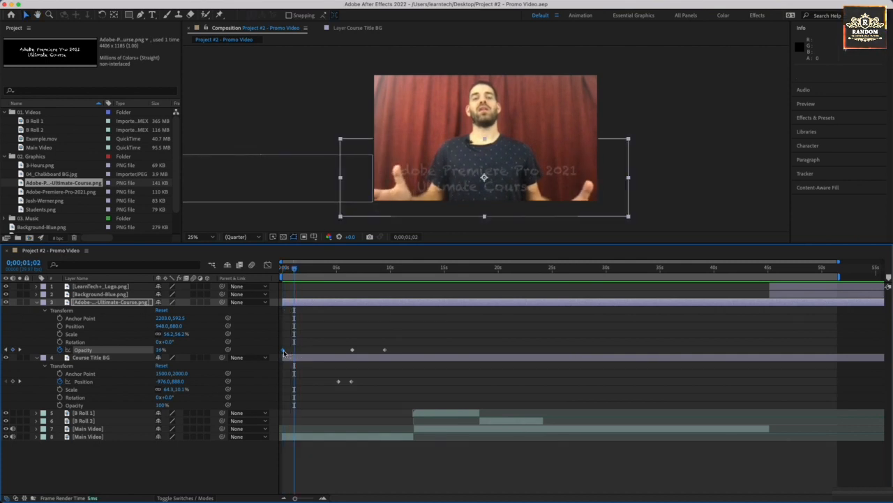
- Remove all opacity keyframes from the course title layer, starting with the first one, and keep its opacity at 100%
click(284, 353)
key(Delete)
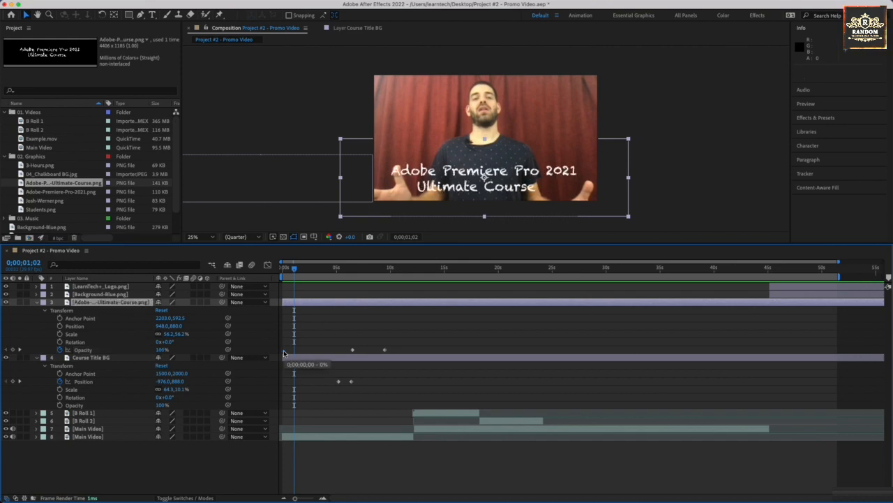
key(super+s)
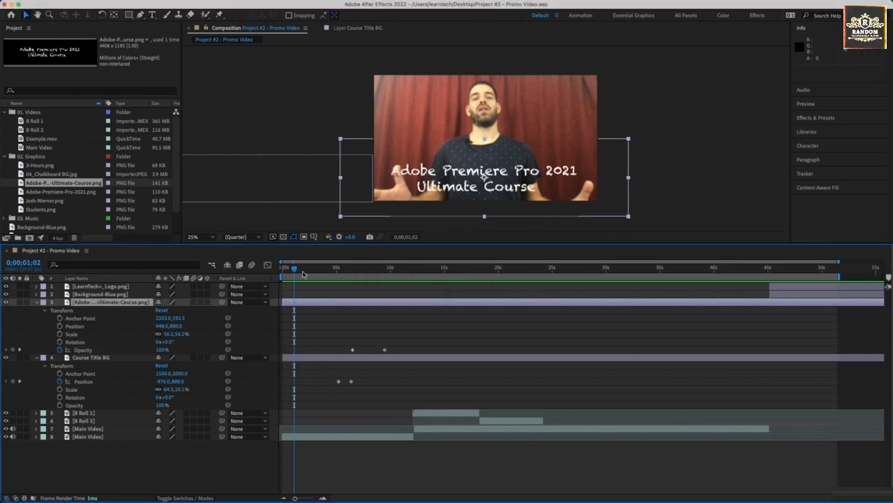
drag(293, 272, 271, 276)
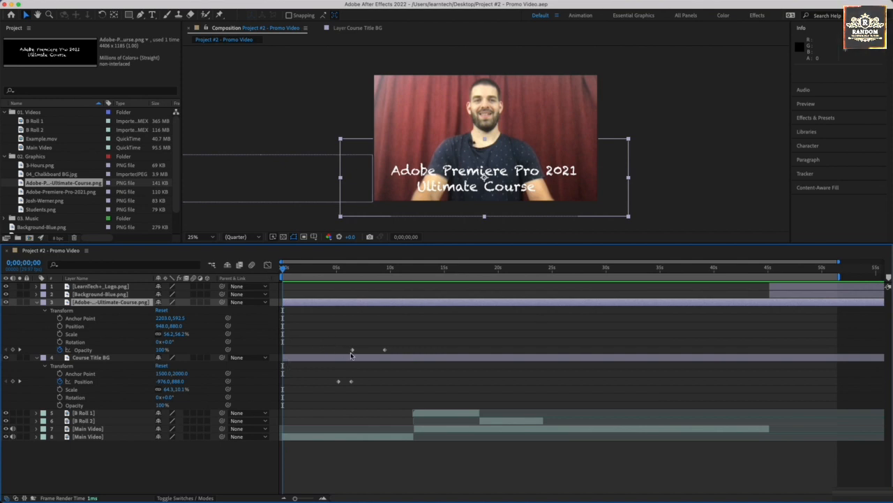
click(60, 349)
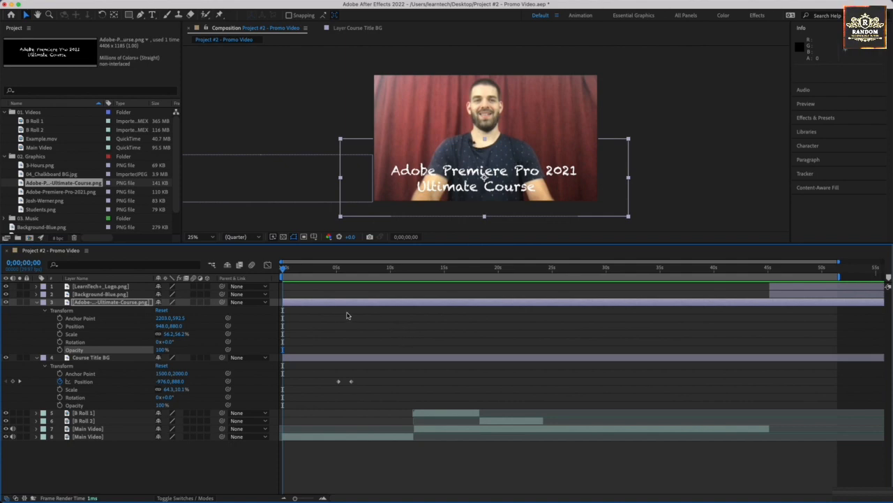
- Trim the start of the course title layer to 0;00;06;13, at the background's second position keyframe
drag(283, 301, 334, 303)
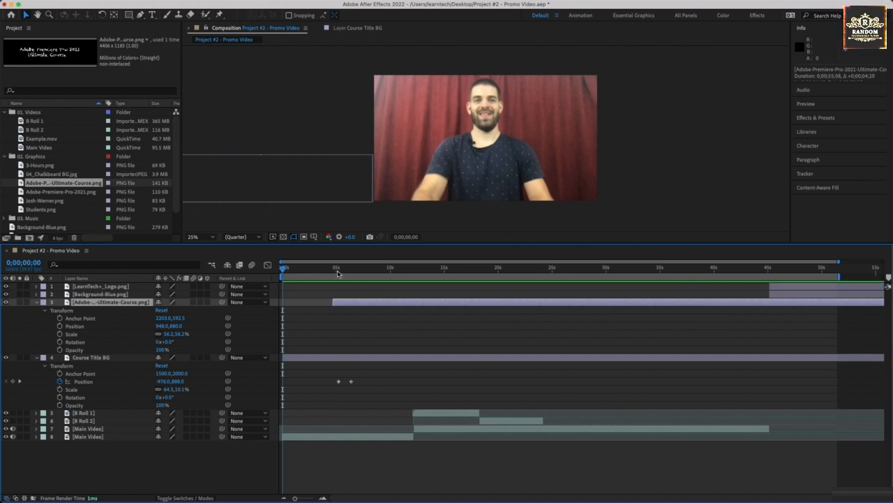
click(338, 270)
drag(337, 270, 353, 302)
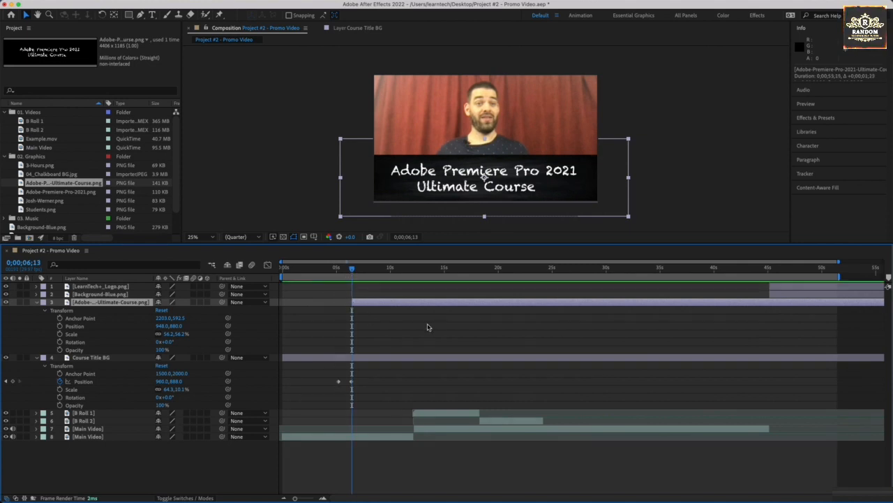
- Cut off the course title layer after 0;00;09;10 by splitting it and deleting the second part, and save the project
drag(327, 268, 274, 278)
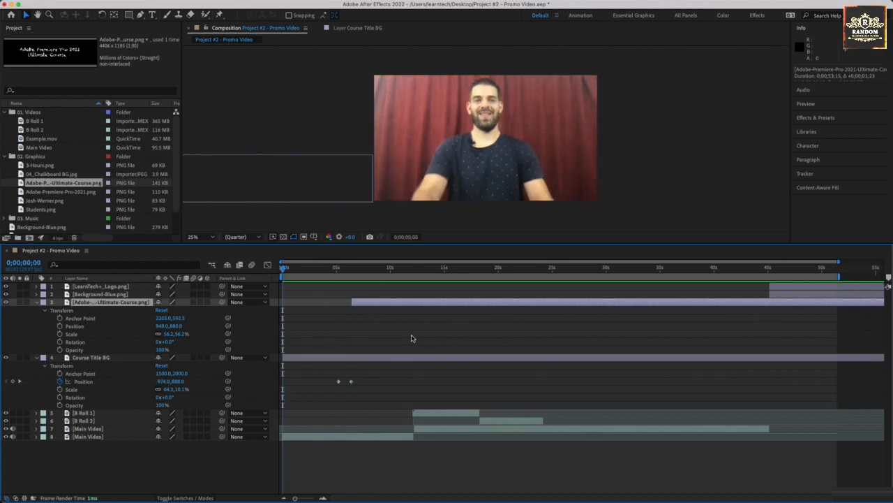
key(space)
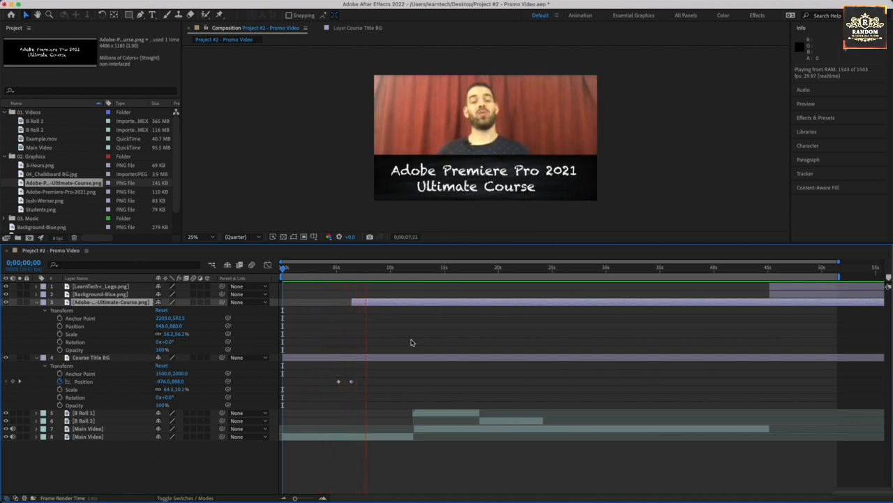
key(space)
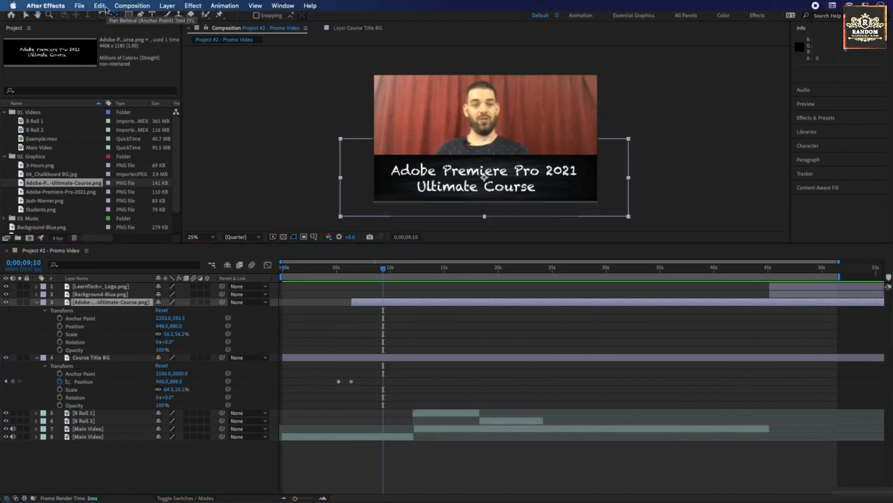
click(100, 5)
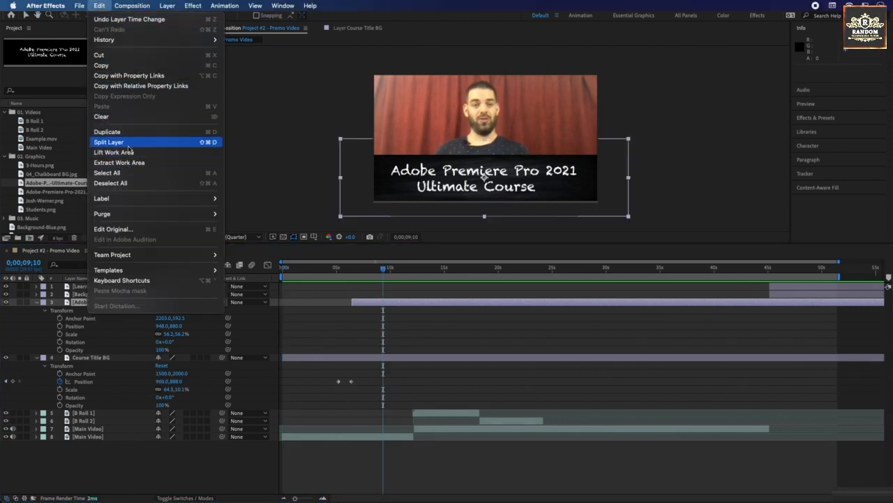
click(108, 141)
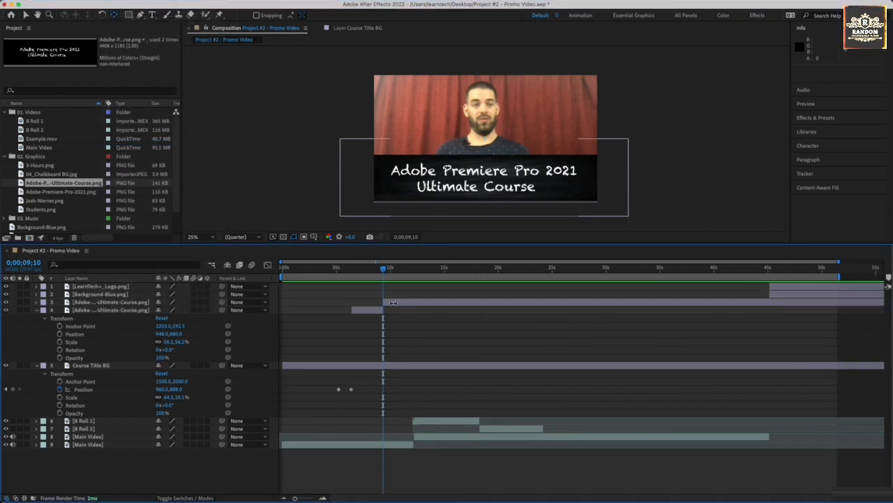
click(393, 303)
key(Delete)
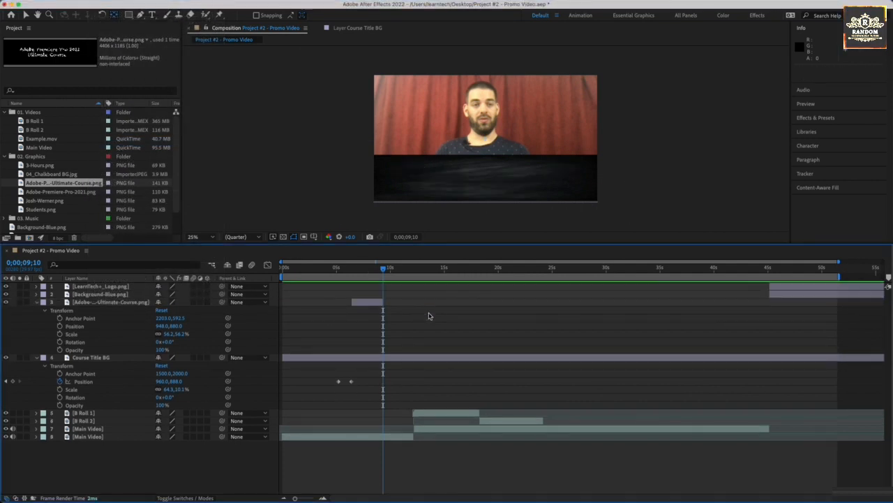
key(super+s)
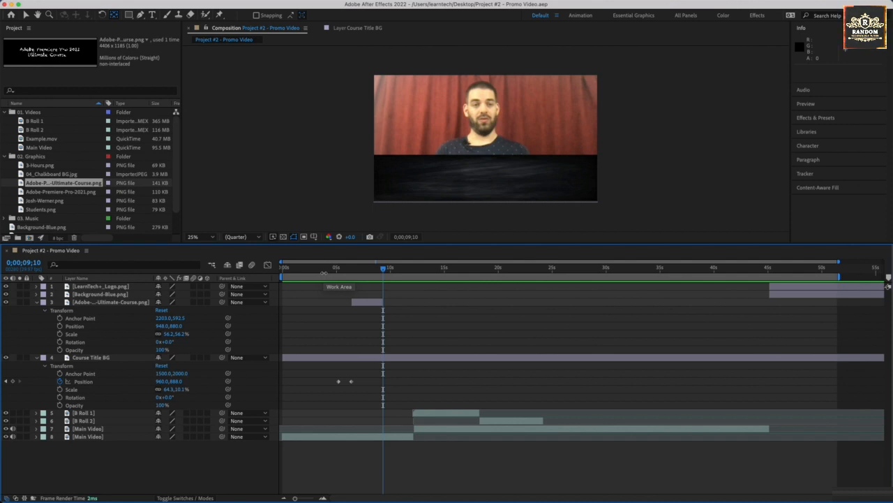
- Preview the trimmed course title from the beginning, and replay it from 0;00;05;09 to check when it appears and disappears
key(Home)
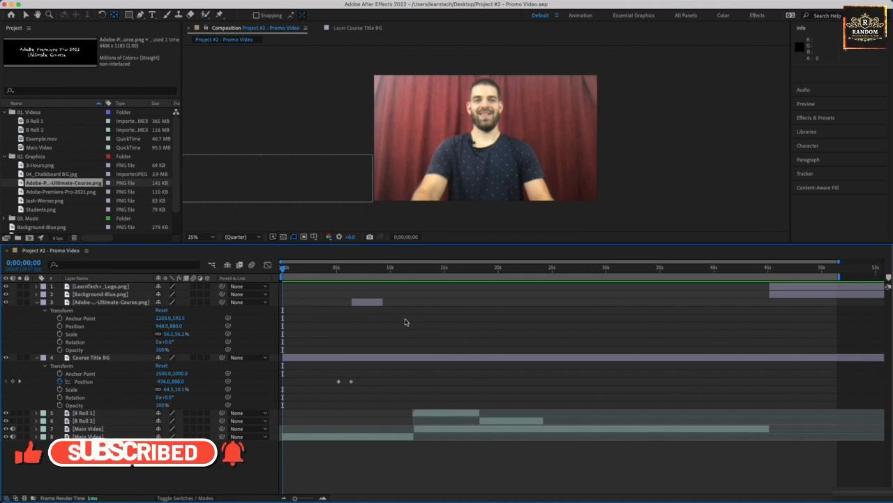
key(space)
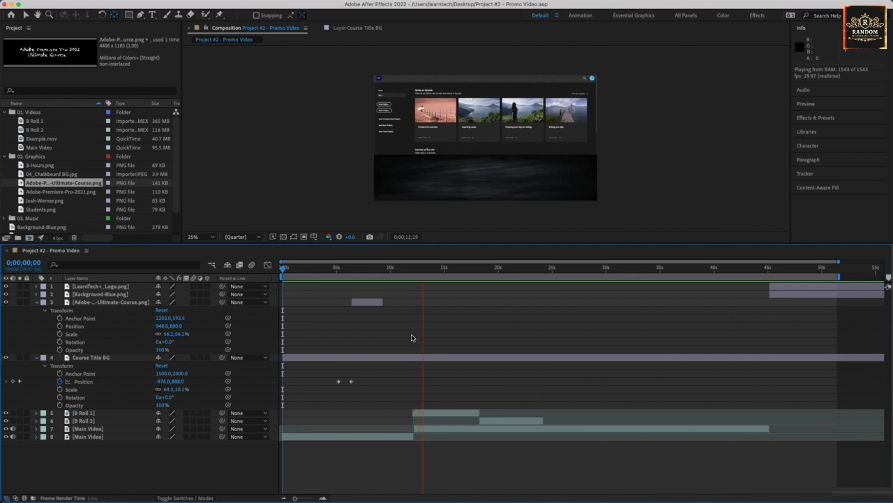
key(space)
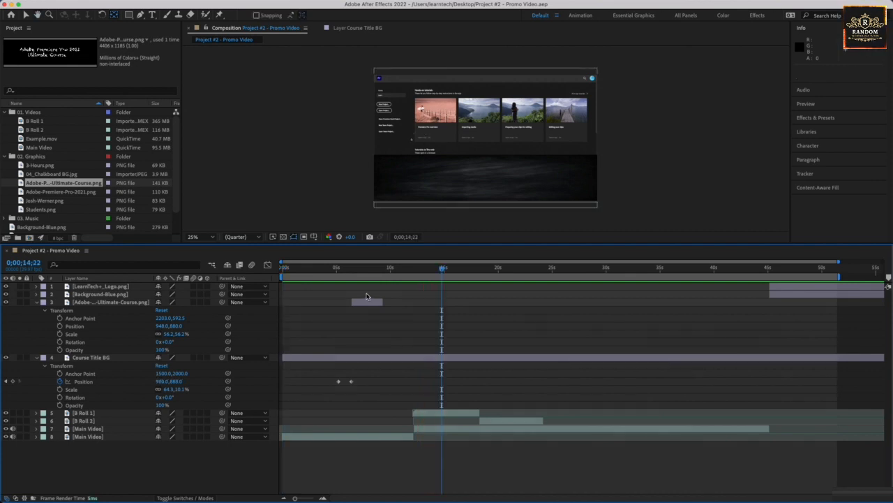
click(340, 268)
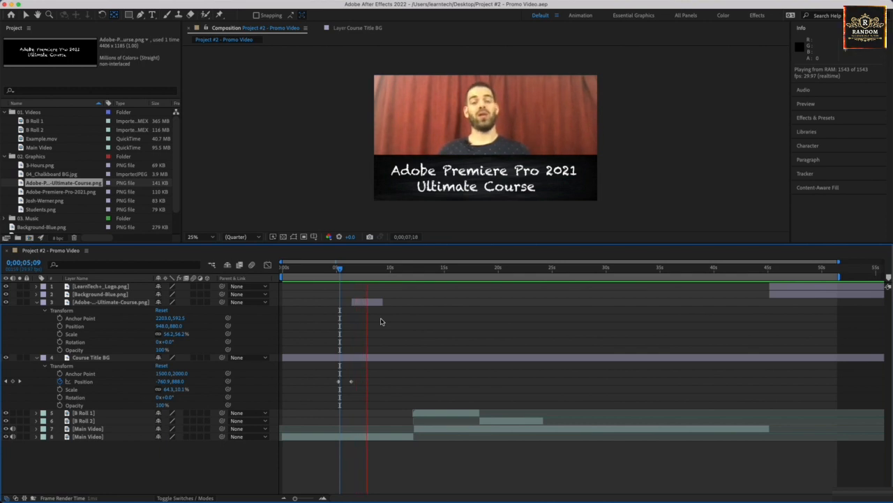
key(space)
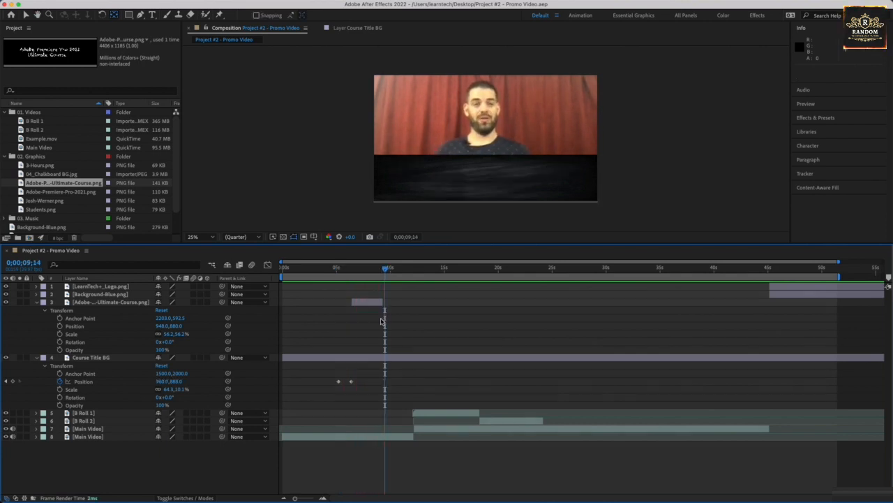